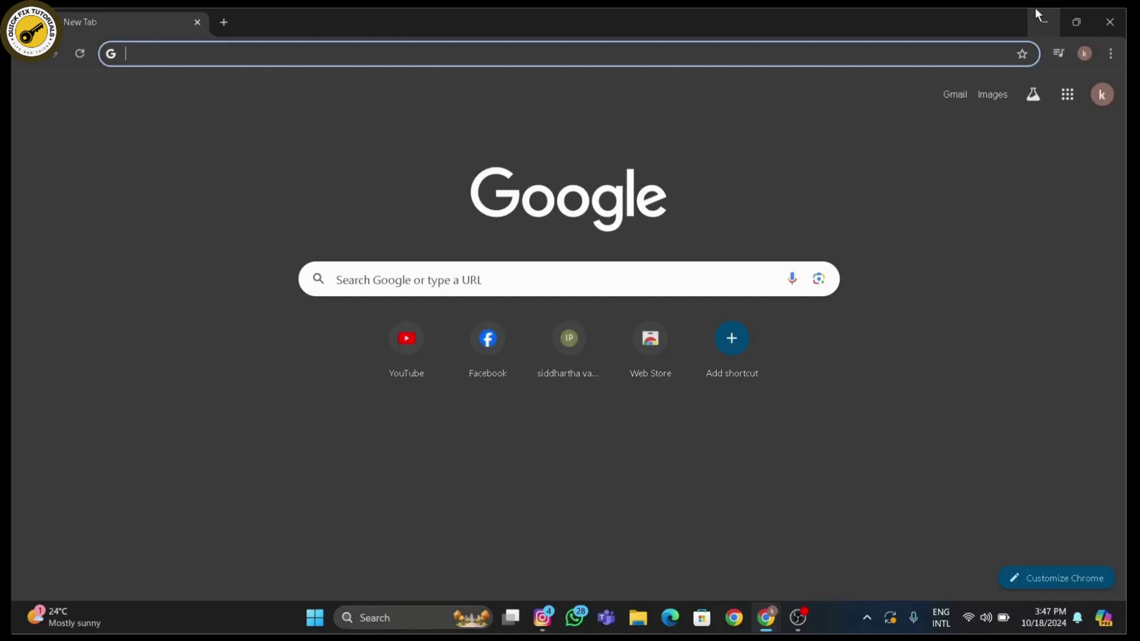
type("web")
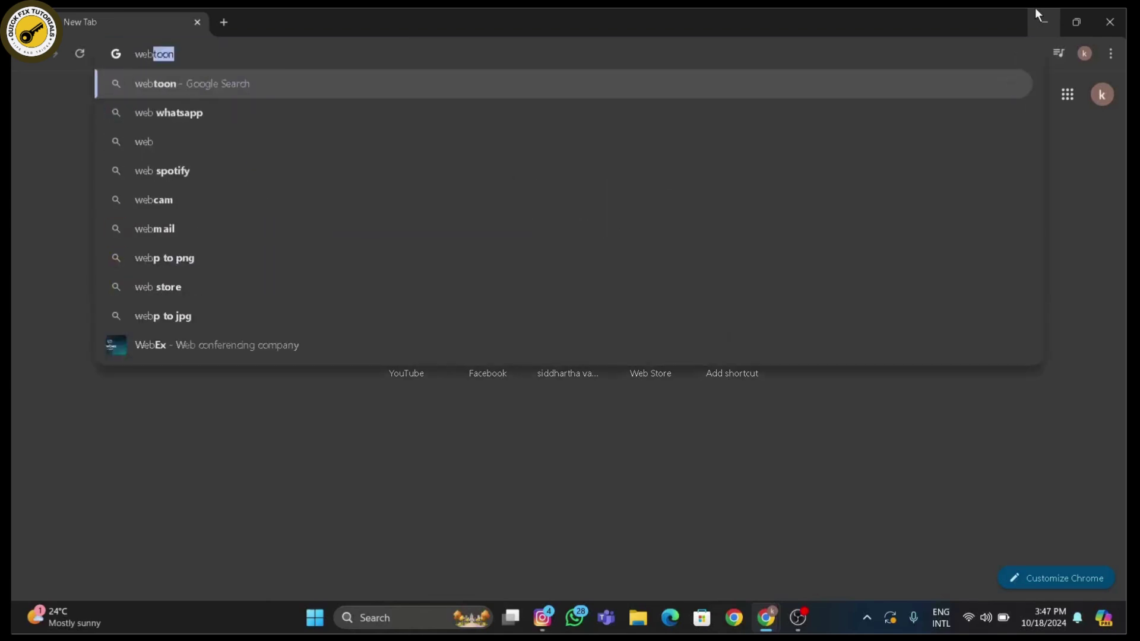
type(".te")
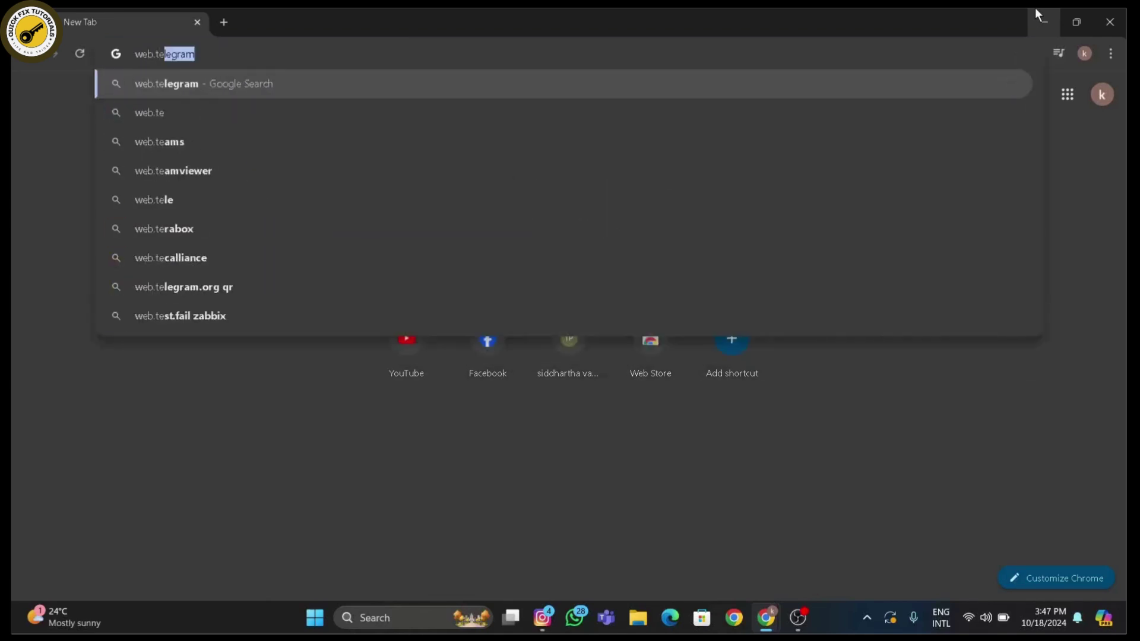
type("legram")
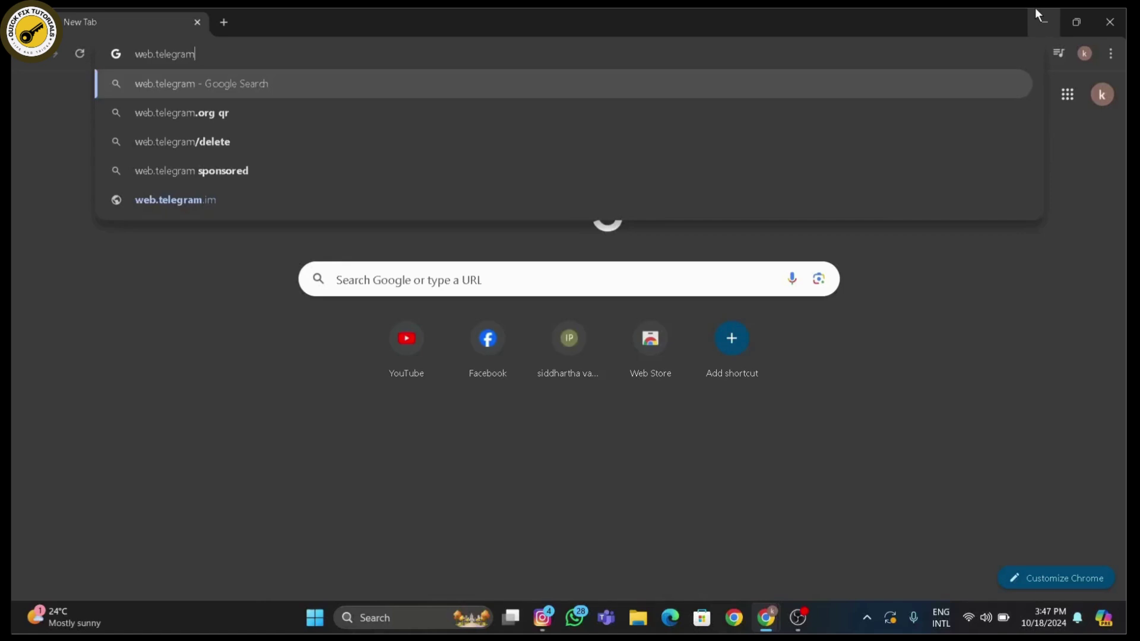
type(".r")
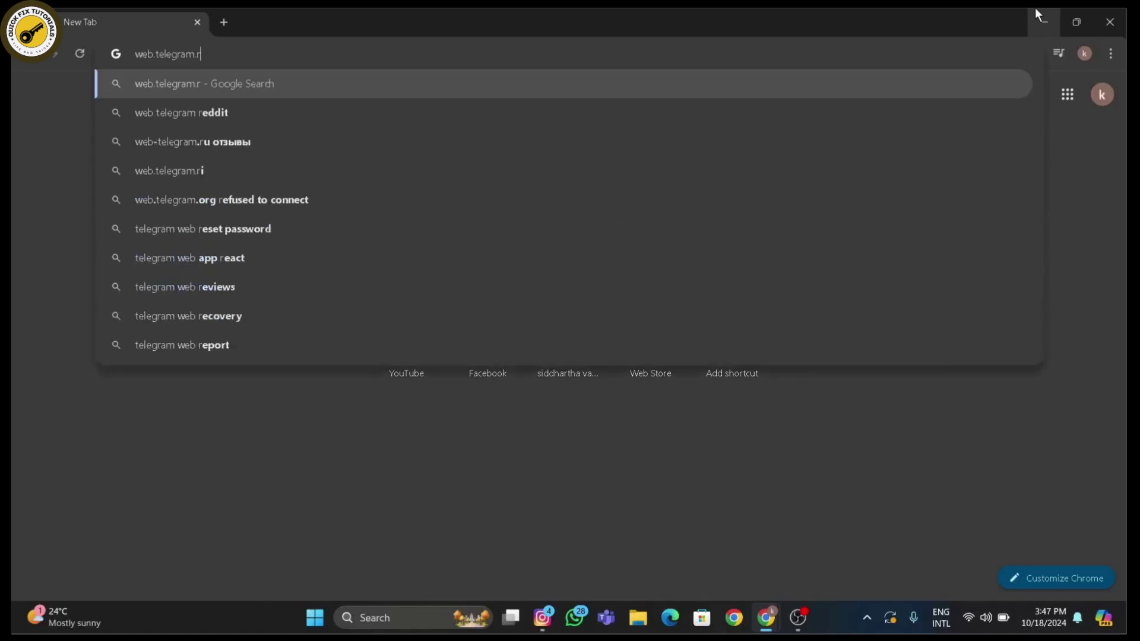
Step: Correct the address bar entry to read web.telegram.org
key("BackSpace")
type("org")
Step: Load web.telegram.org and wait for the QR code login page
key("Return")
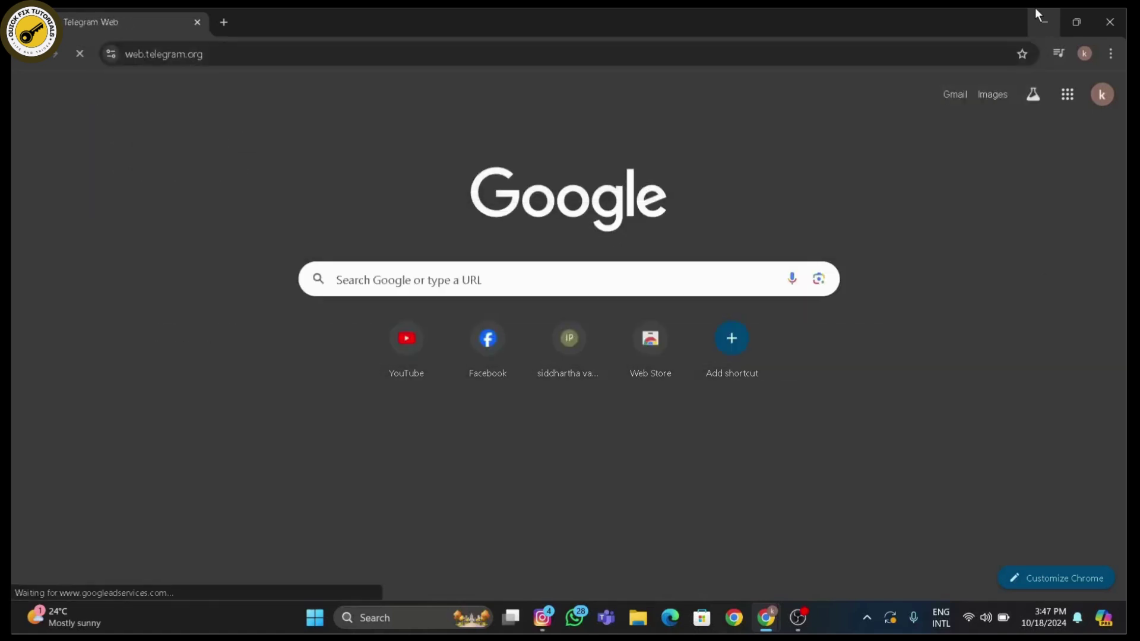